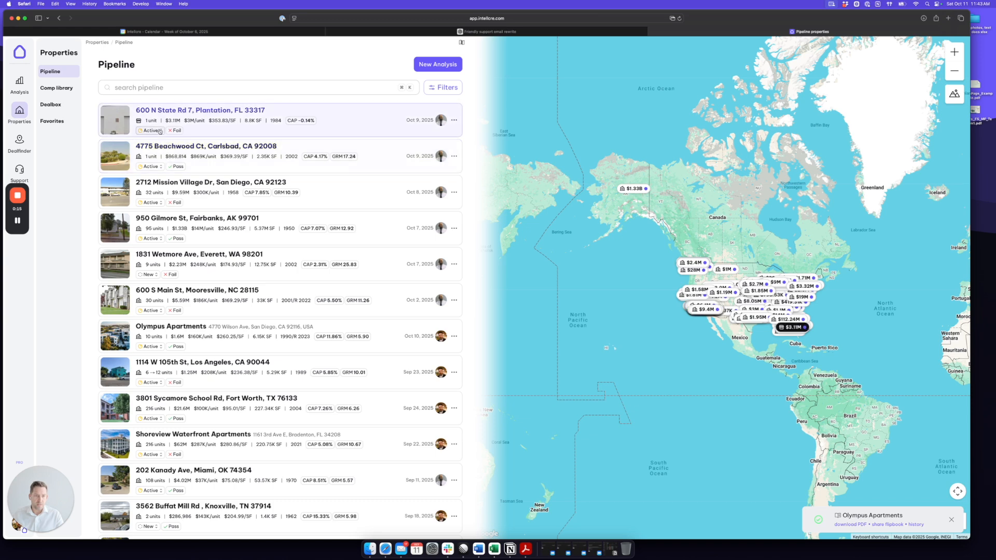
- Search the pipeline for 'oly' and open Olympus Apartments' marketing materials list
click(149, 88)
text(oly)
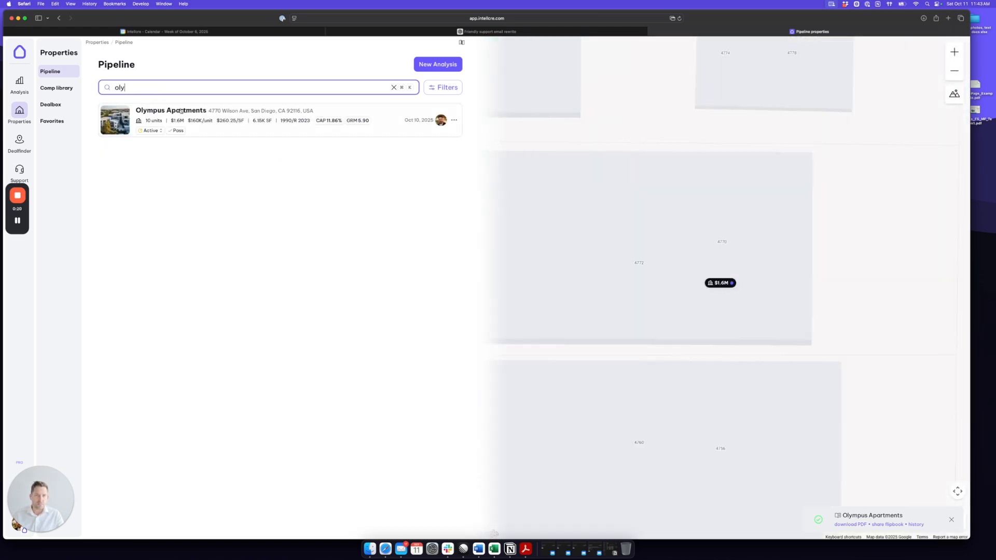
click(202, 118)
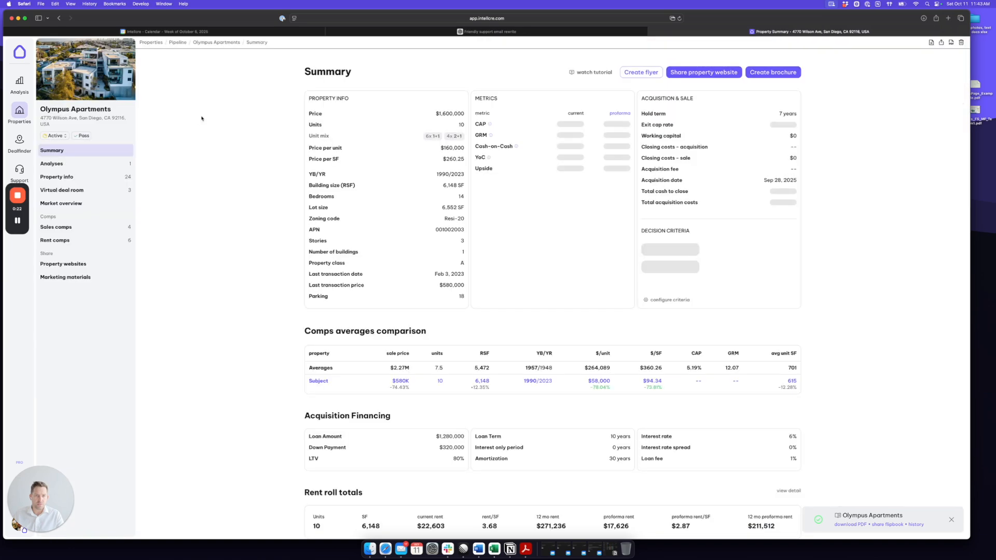
click(63, 278)
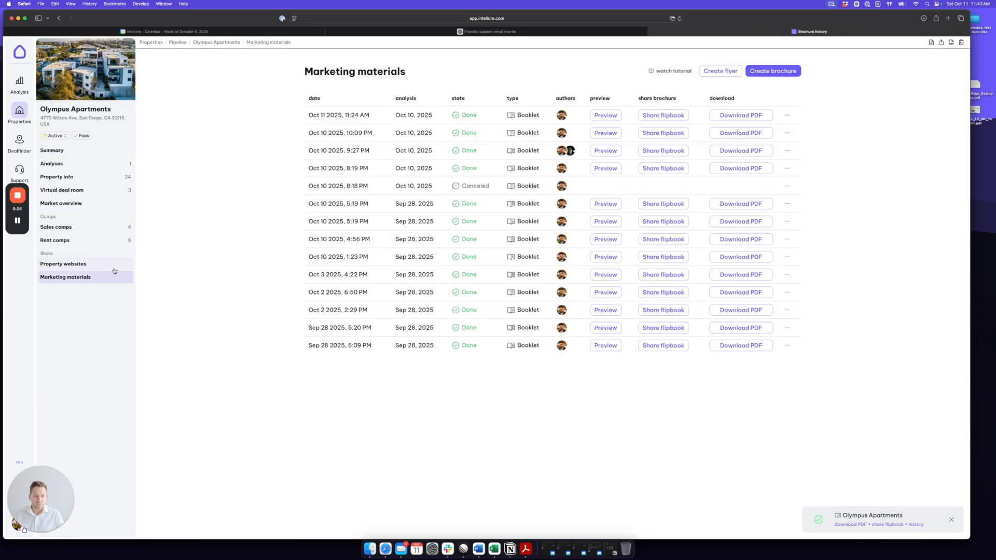
- Start a new Olympus Apartments brochure and scroll down its form to the Brochure contents list
click(772, 72)
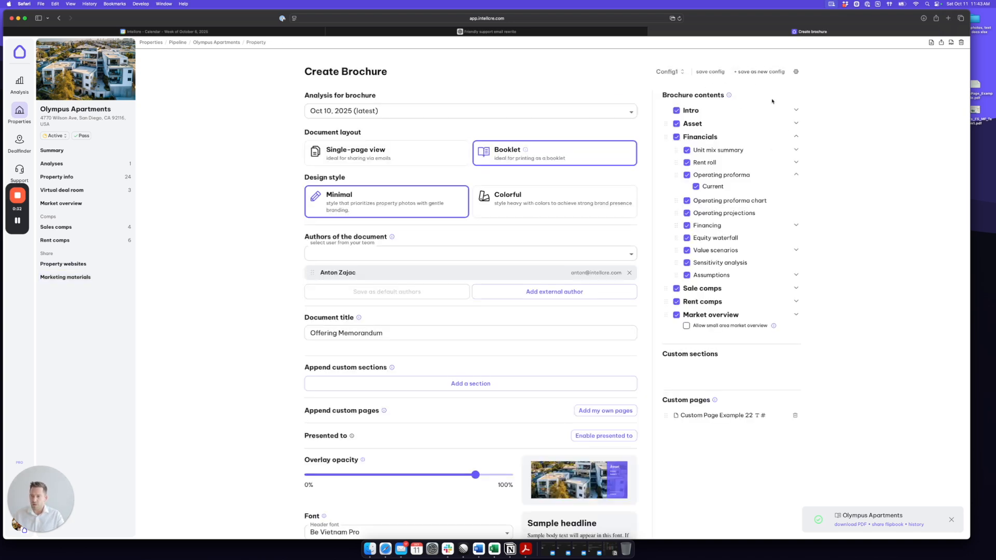
drag(722, 95, 660, 95)
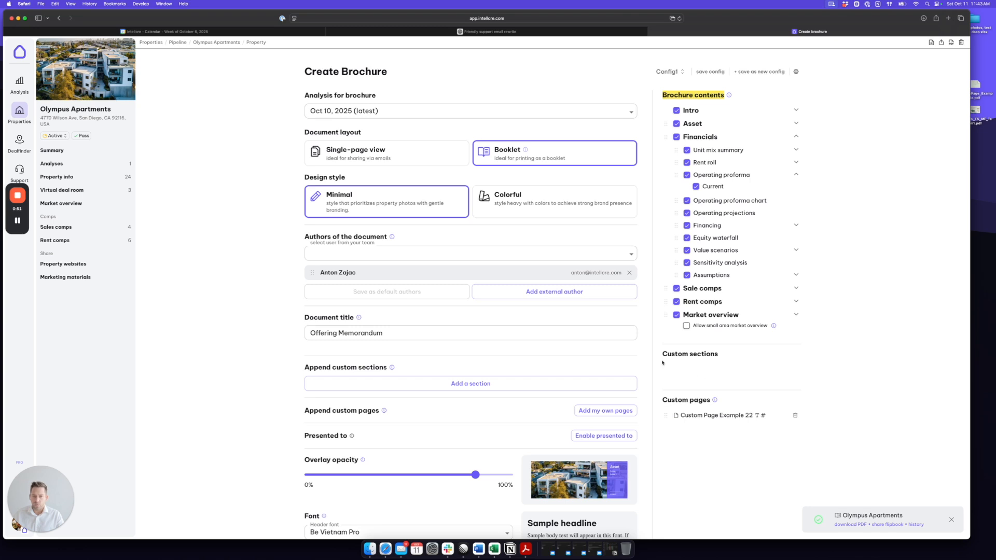
scroll(644, 337, down, 3)
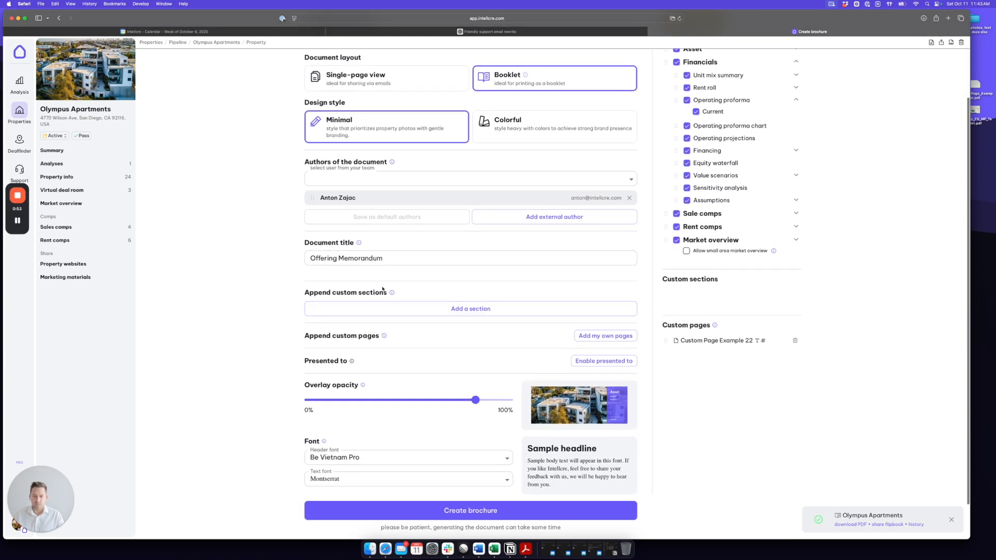
- Add a section from AboutUs_FS_MF_Team1.pdf and title it 'About Our Team'
click(468, 311)
scroll(495, 309, down, 2)
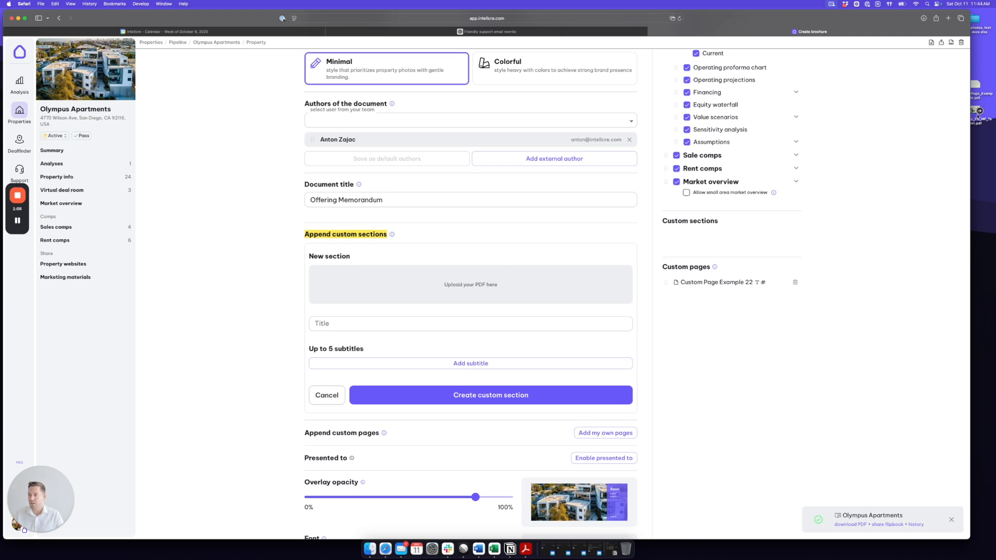
drag(975, 111, 469, 288)
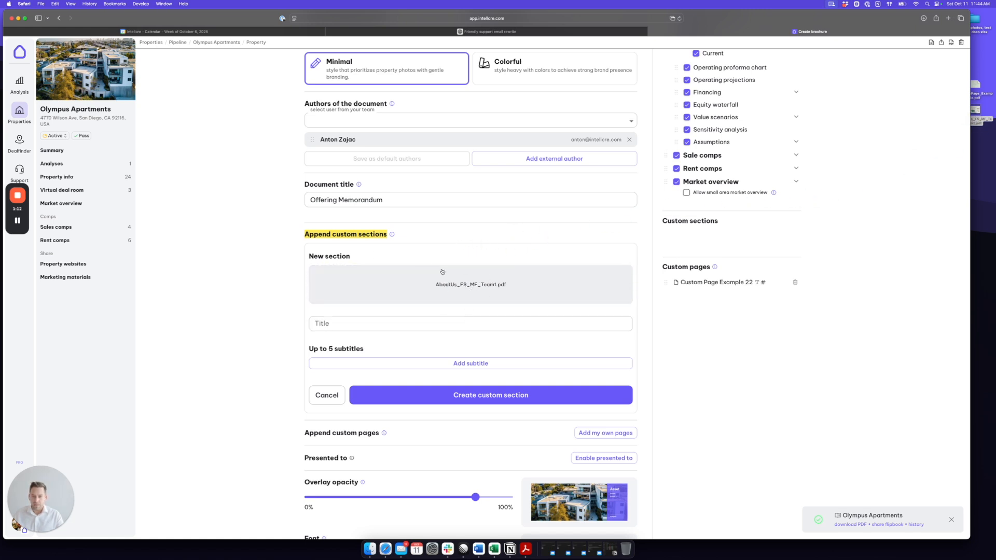
scroll(407, 292, down, 1)
click(333, 300)
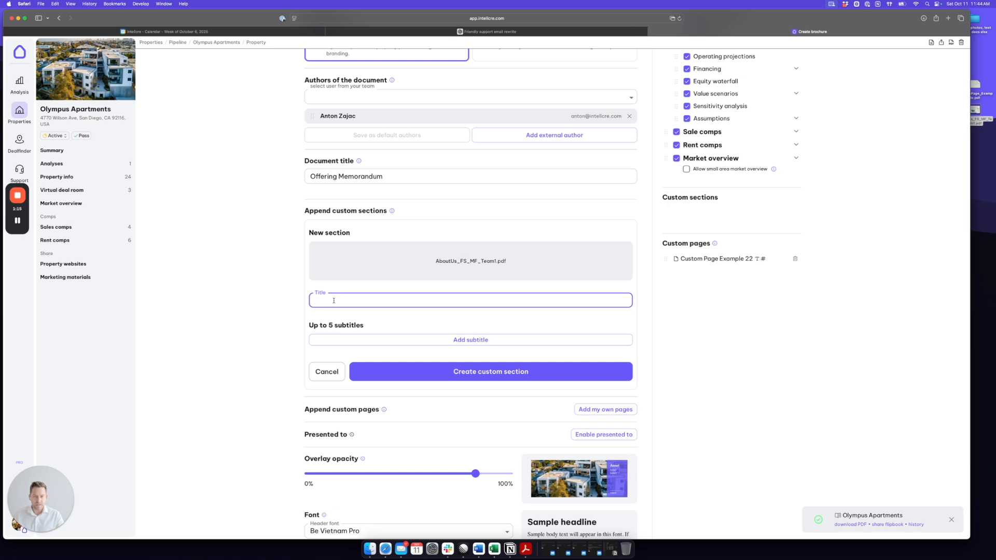
text(Abo)
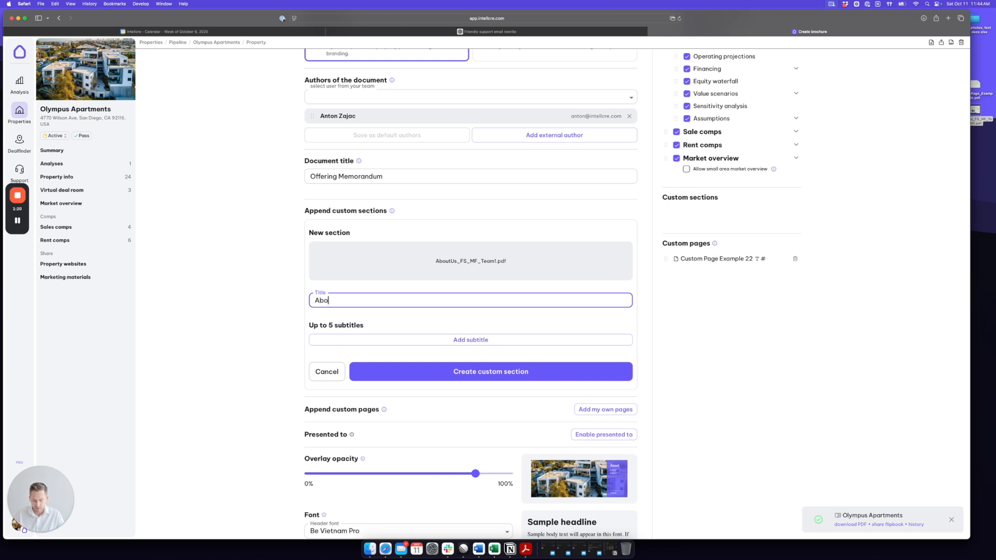
text(ut Our Team)
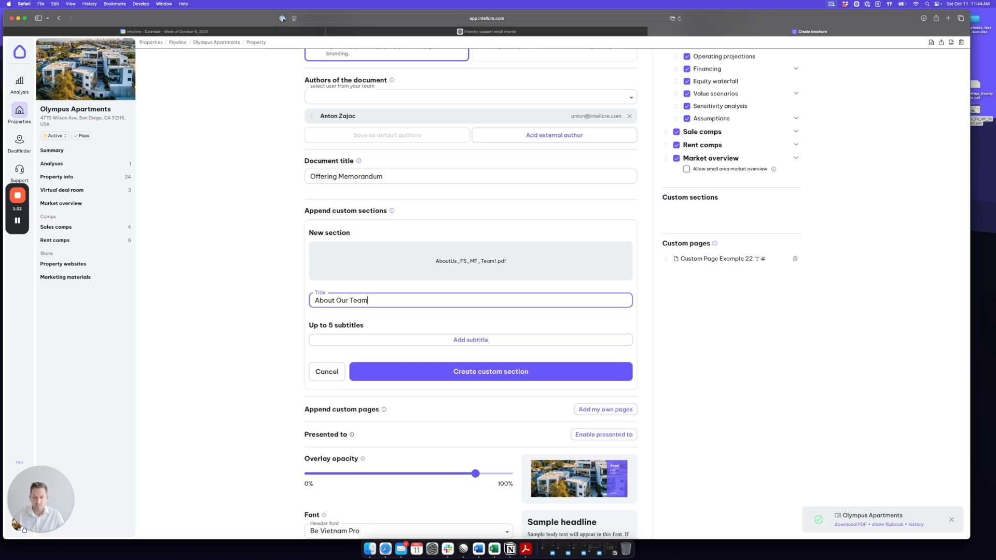
- Give the section subtitles 'About the Team' and 'Locations', then create it
click(465, 340)
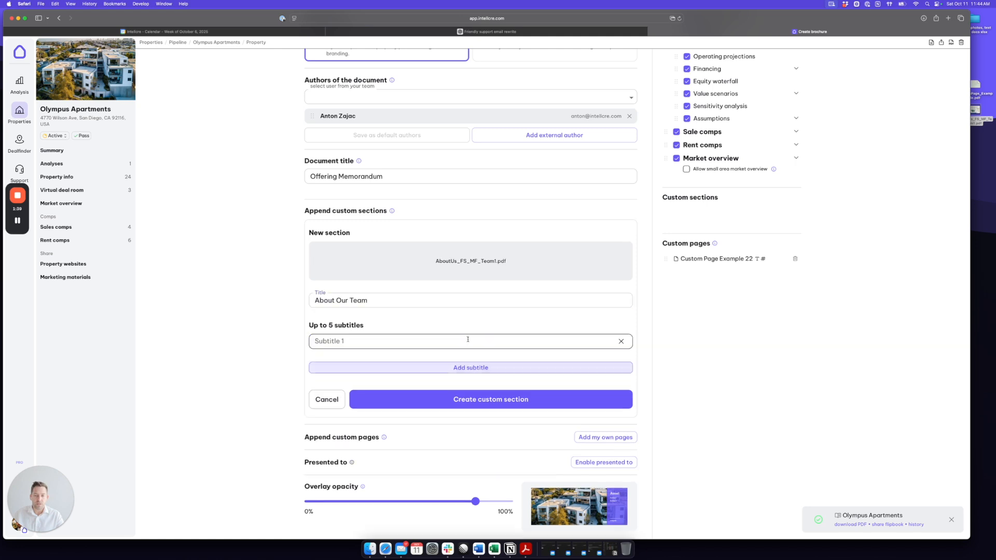
click(358, 341)
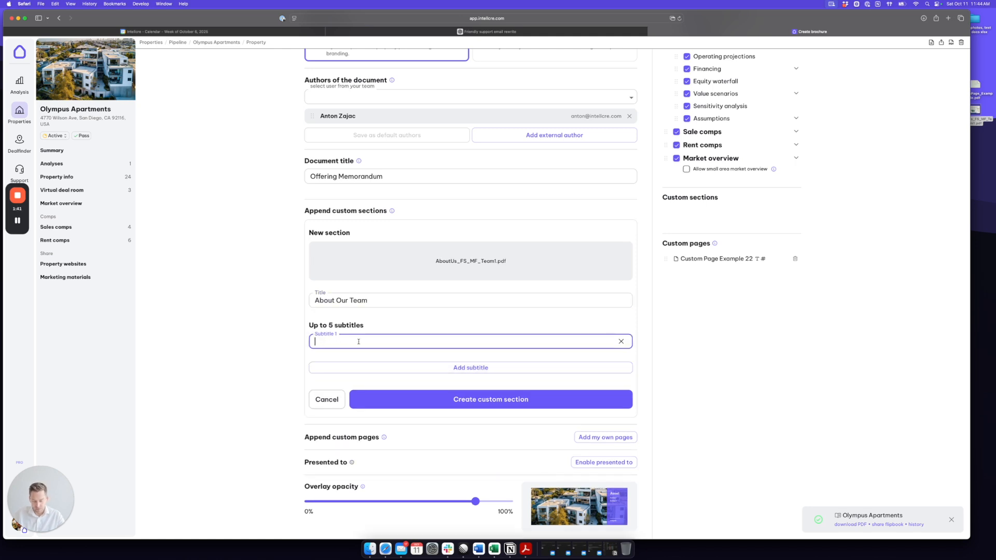
text(About the Team)
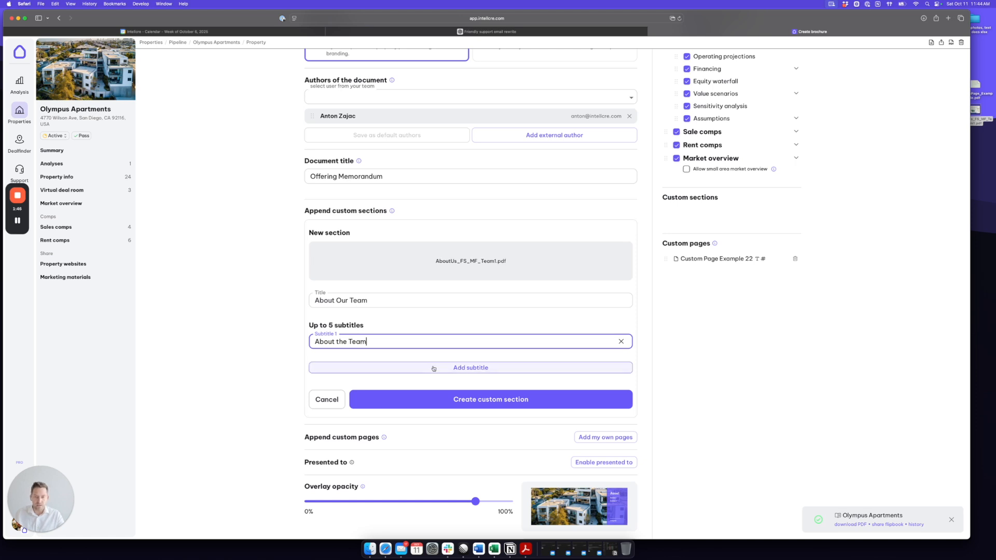
click(434, 368)
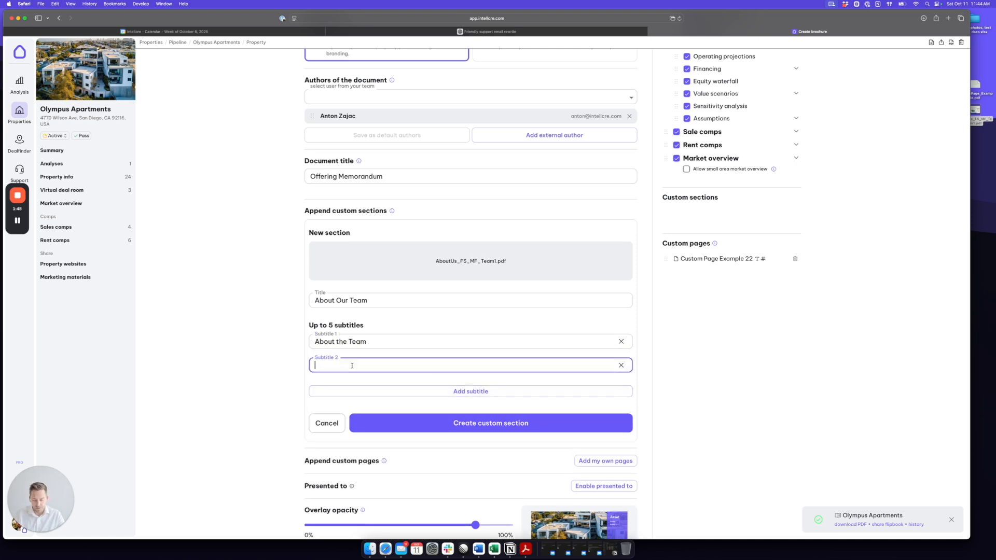
text(Locations)
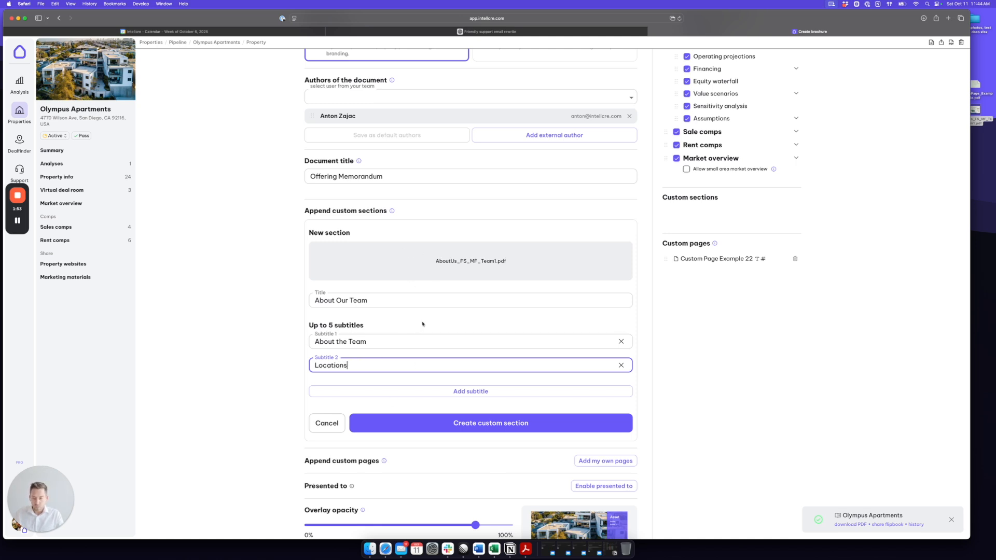
click(484, 422)
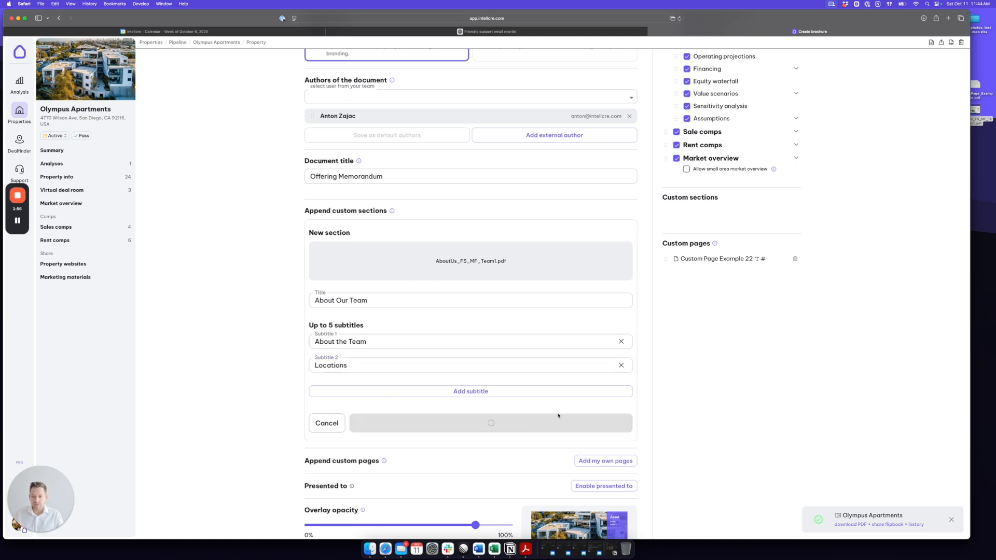
- Tick About Our Team under Custom sections to add it to the brochure contents
scroll(622, 404, up, 2)
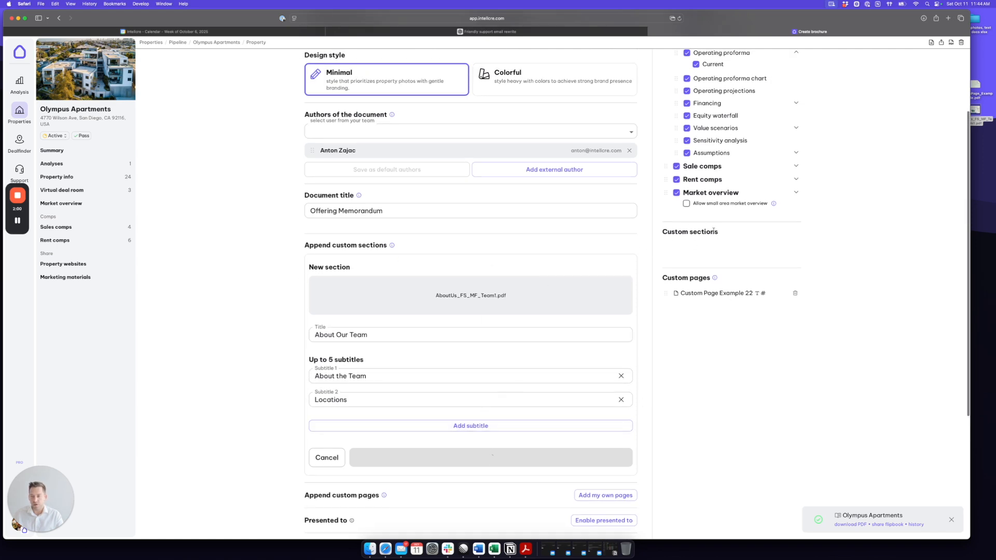
drag(722, 232, 661, 232)
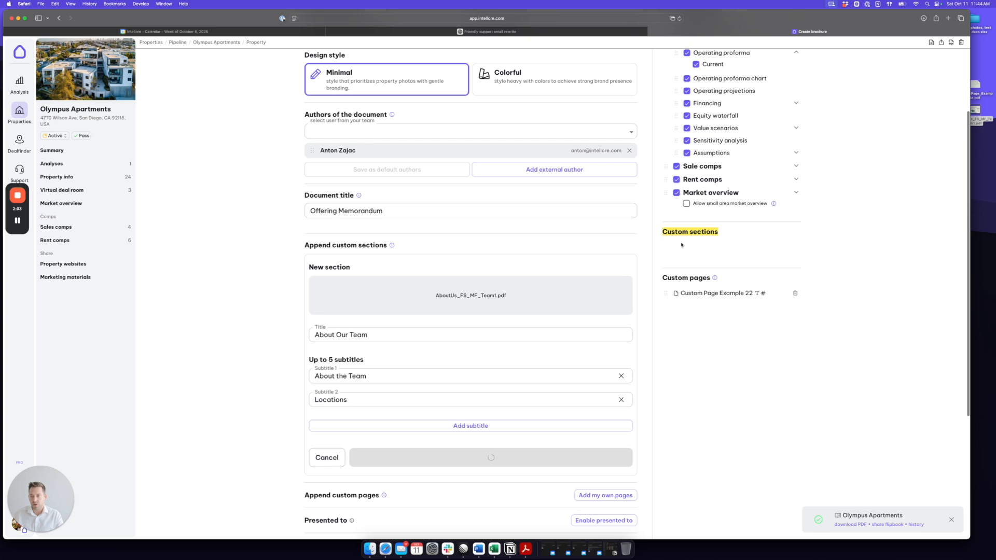
scroll(689, 255, up, 3)
scroll(690, 255, up, 3)
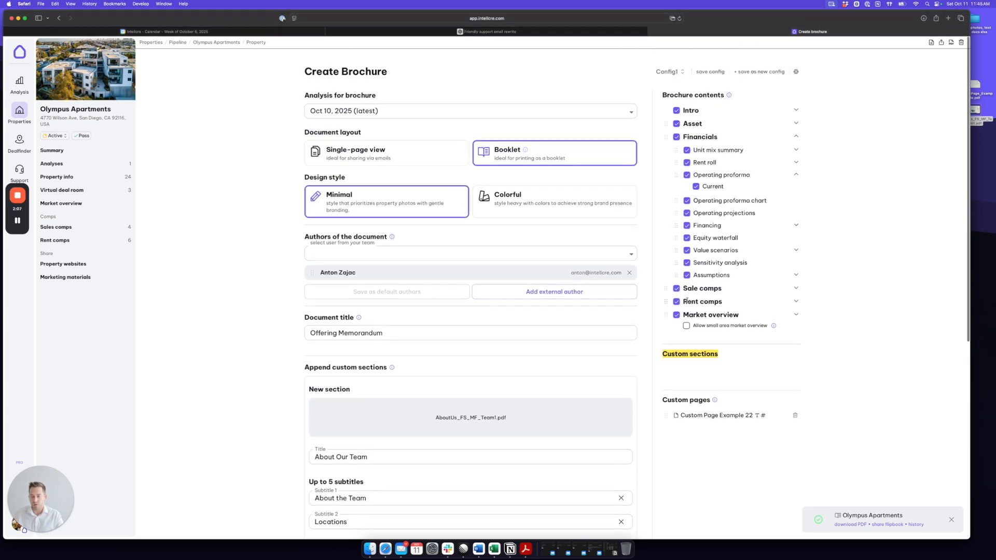
scroll(696, 147, down, 3)
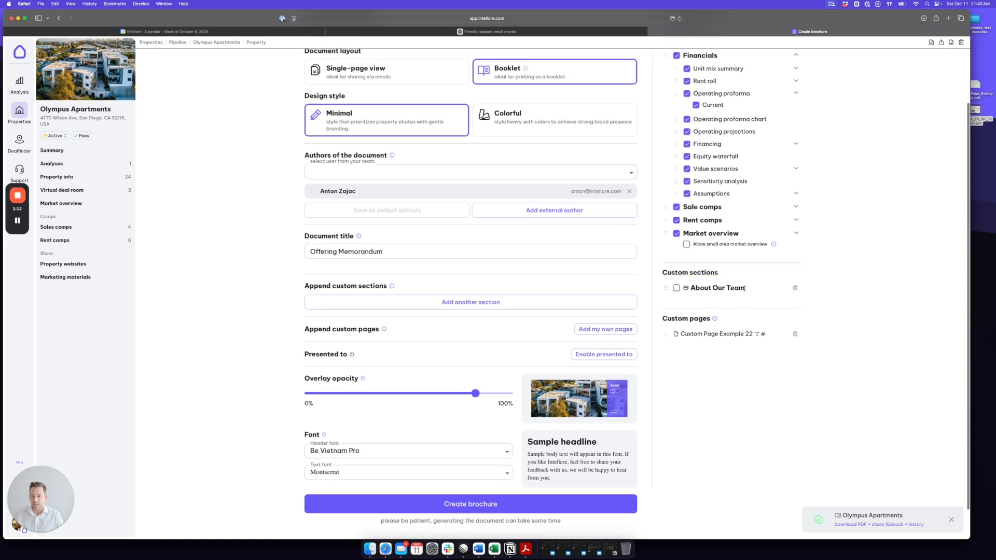
click(677, 289)
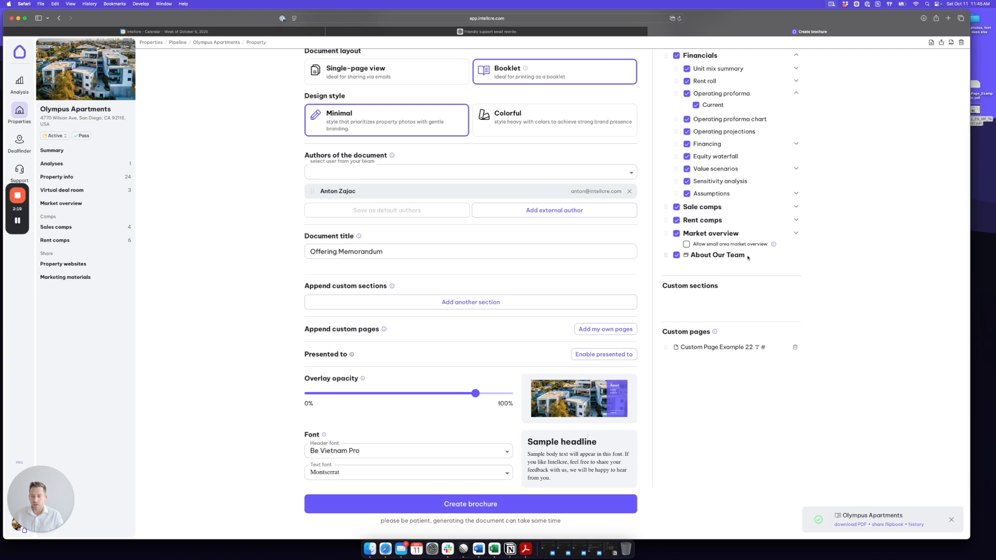
- Move About Our Team up to follow Market overview, then review the form
drag(748, 257, 689, 256)
scroll(710, 249, up, 3)
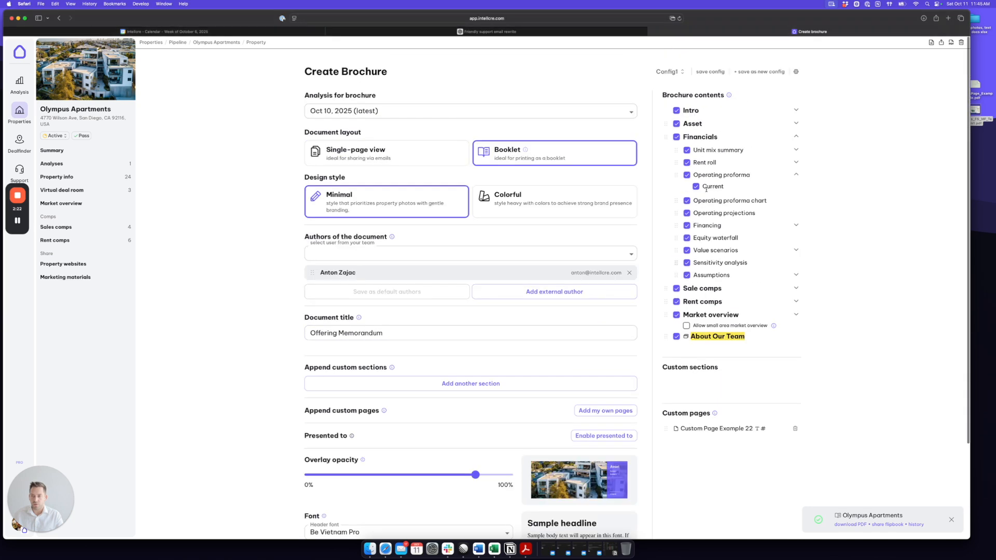
mouse_move(665, 336)
mouse_down()
mouse_move(666, 240)
mouse_move(667, 327)
mouse_up()
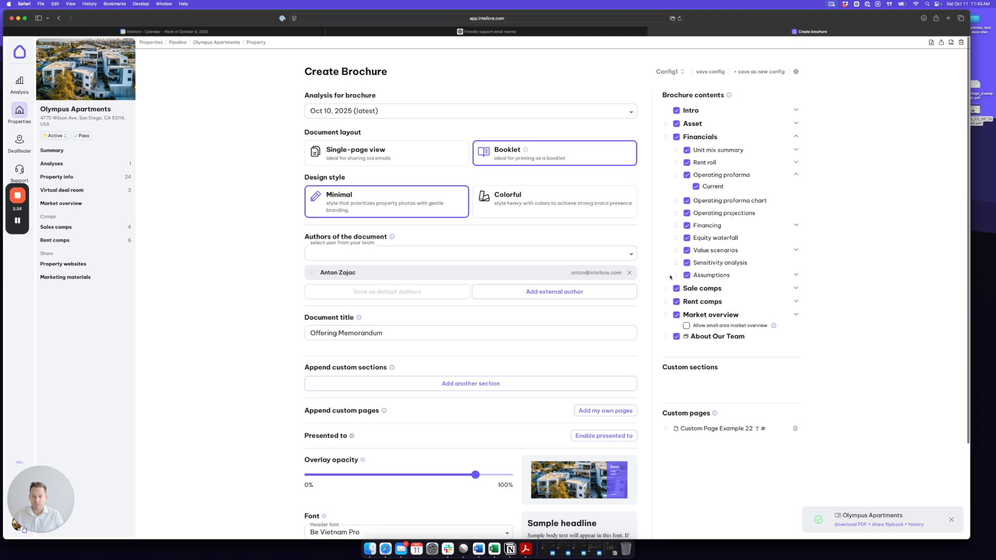
scroll(644, 265, down, 3)
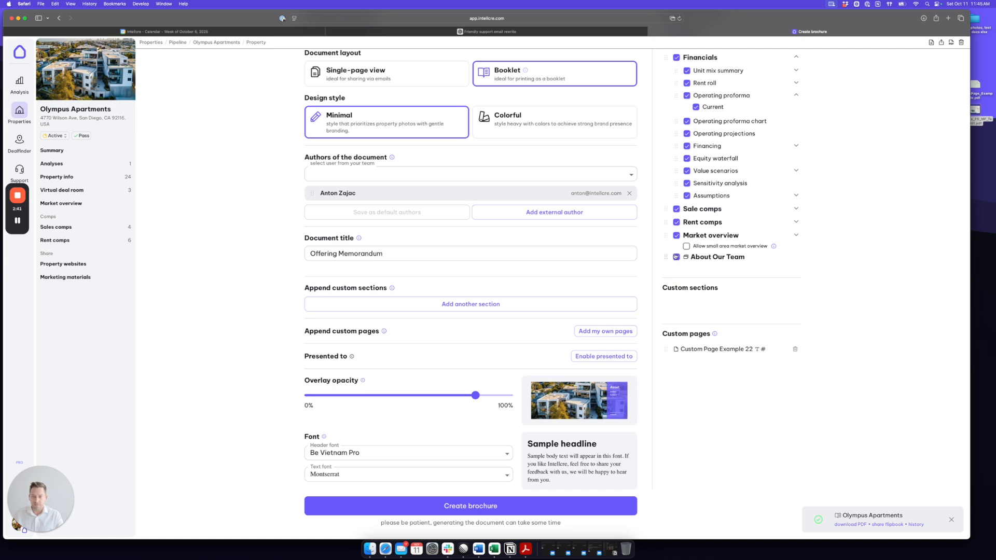
scroll(643, 265, down, 2)
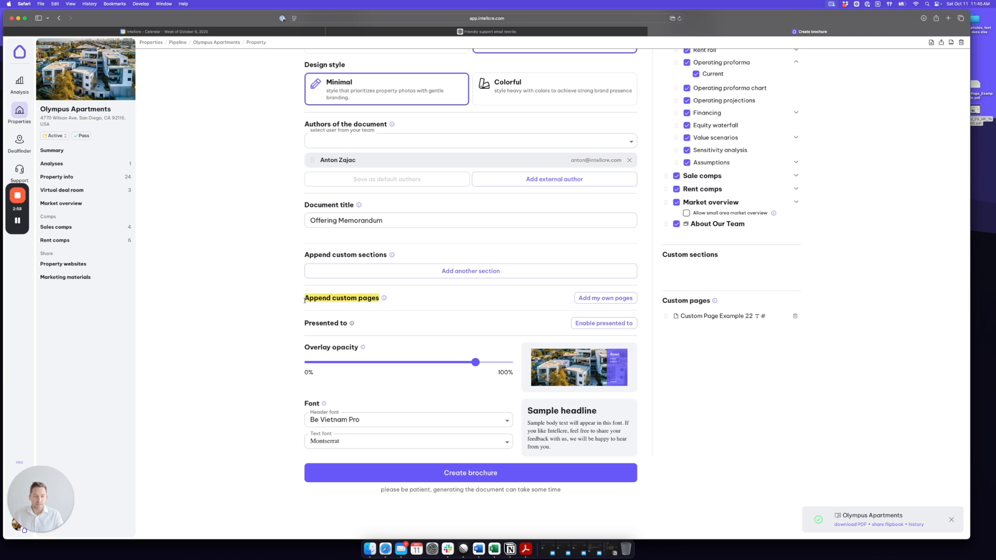
- Start a new custom page with internal name and page title both 'Custom Page 1'
click(601, 298)
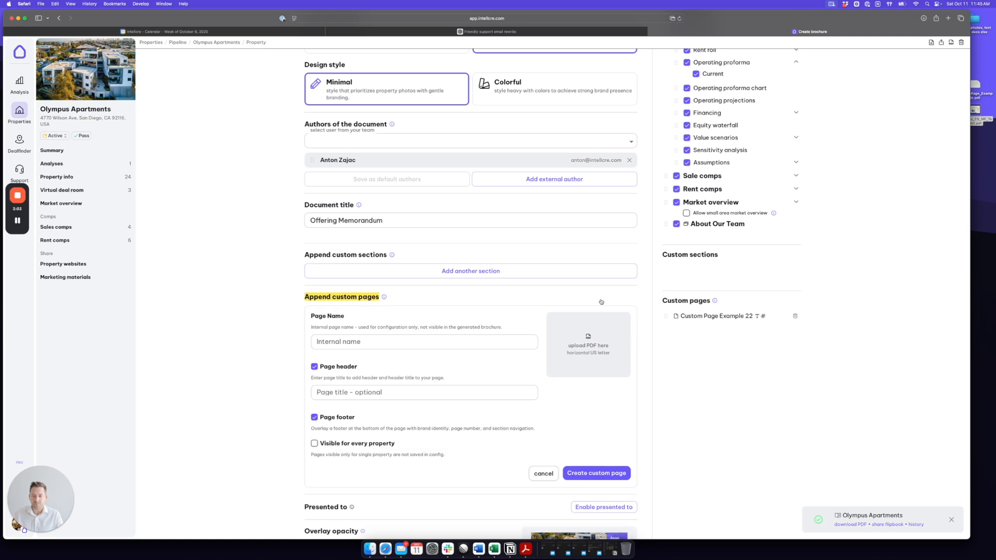
scroll(520, 300, down, 2)
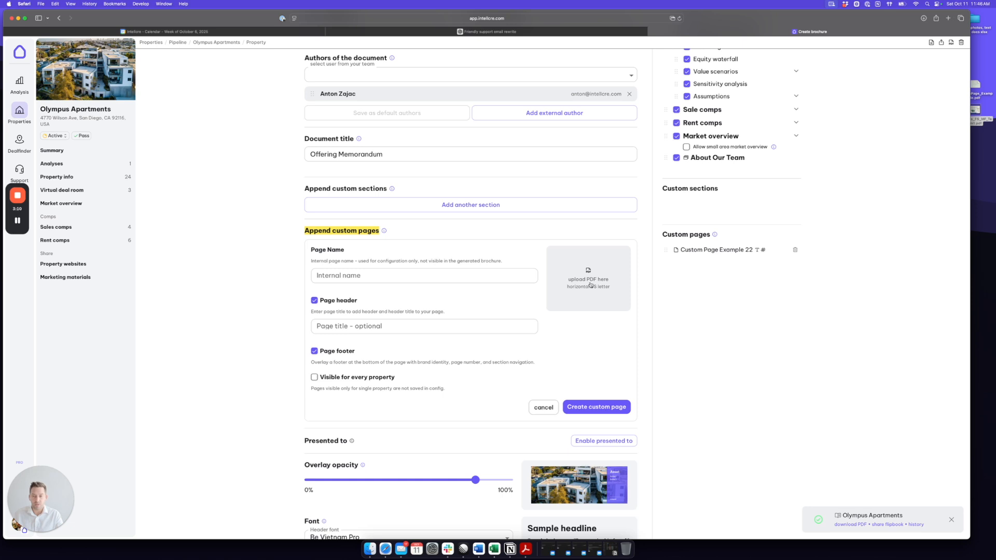
click(338, 278)
click(367, 279)
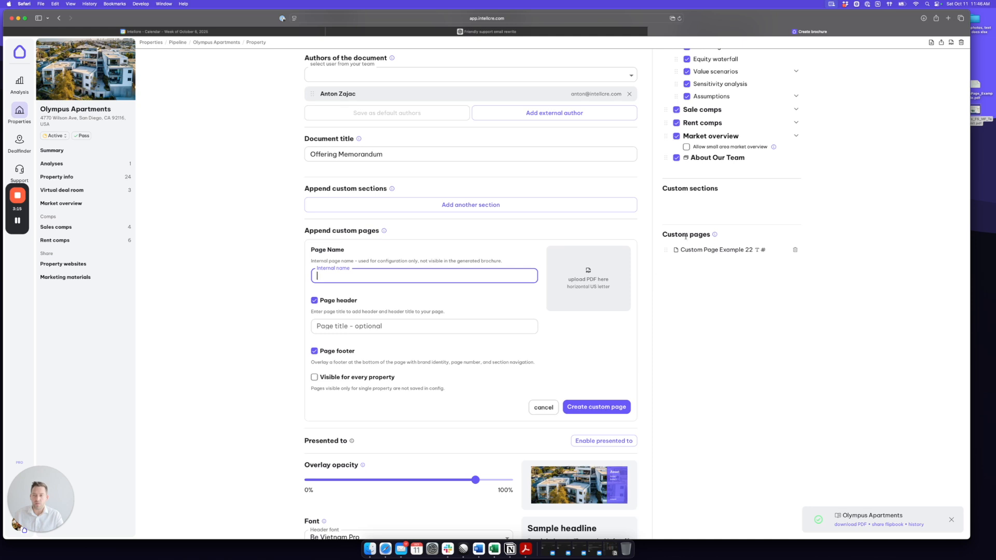
text(Custom )
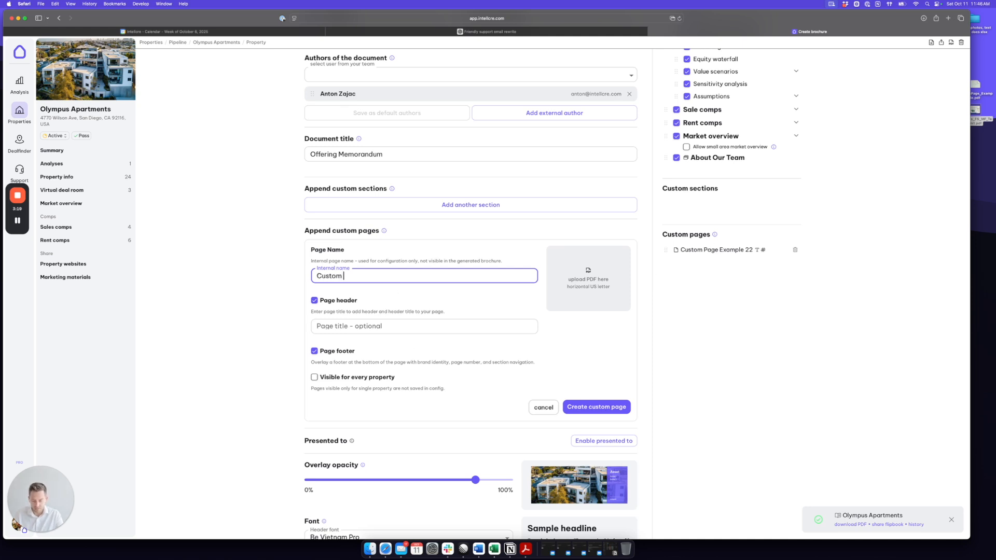
text(Page 1)
click(359, 301)
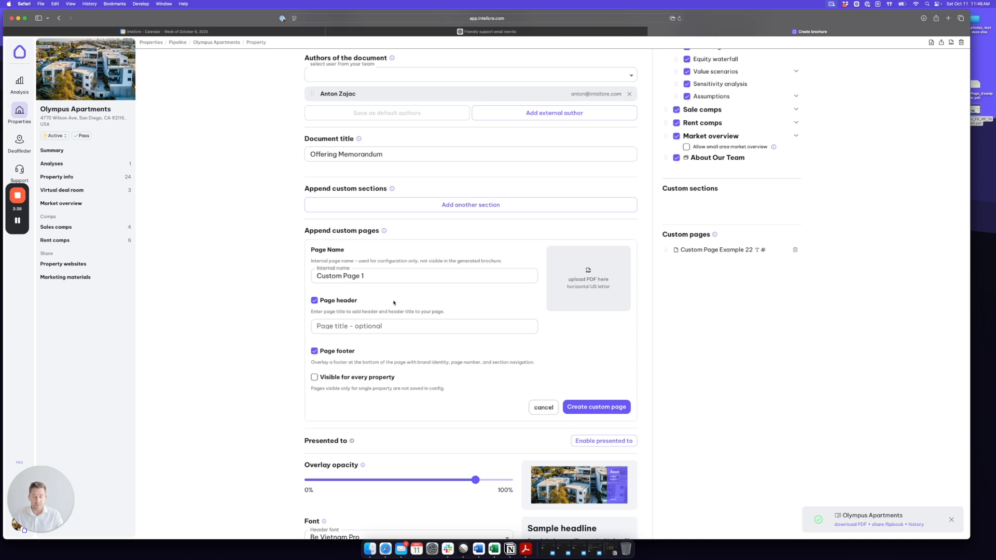
click(343, 325)
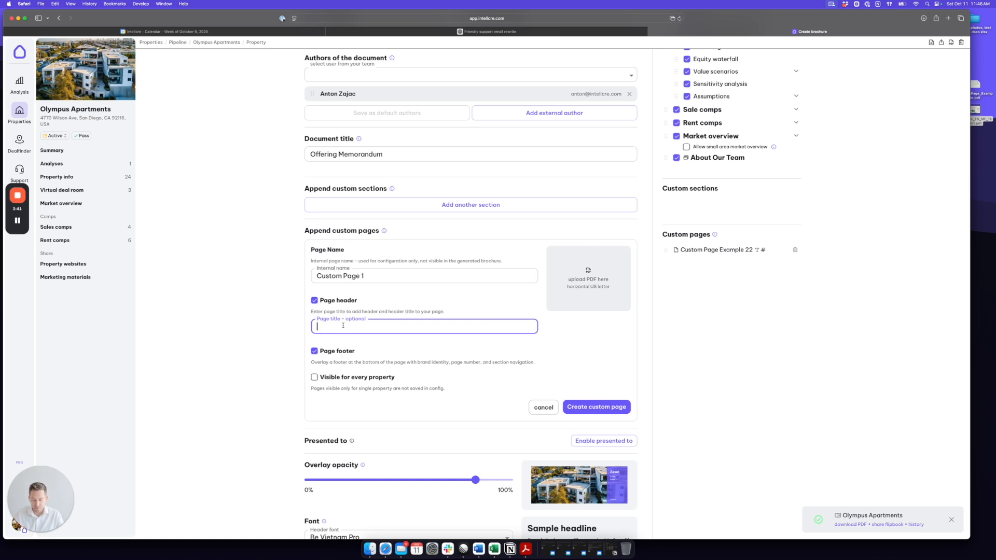
text(Custo)
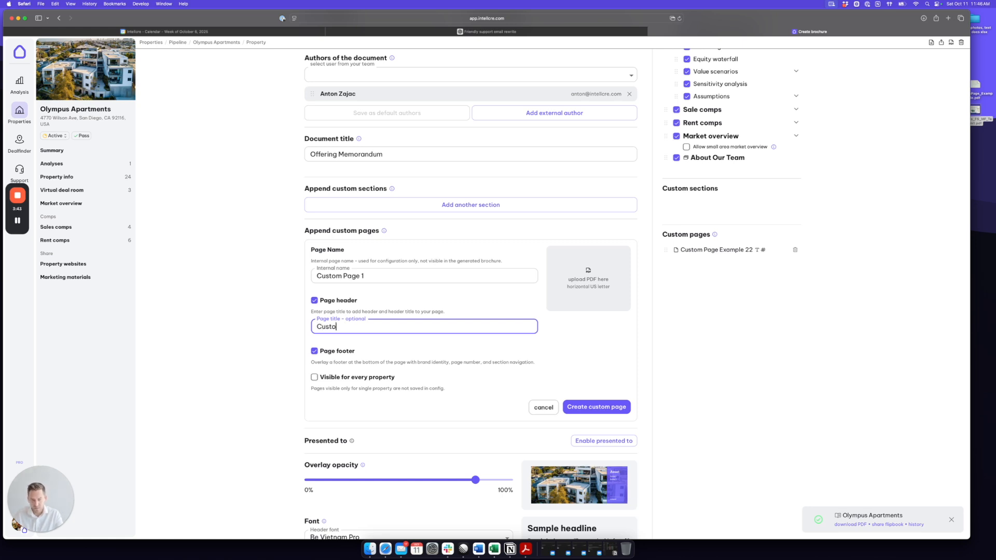
text(m Page 1)
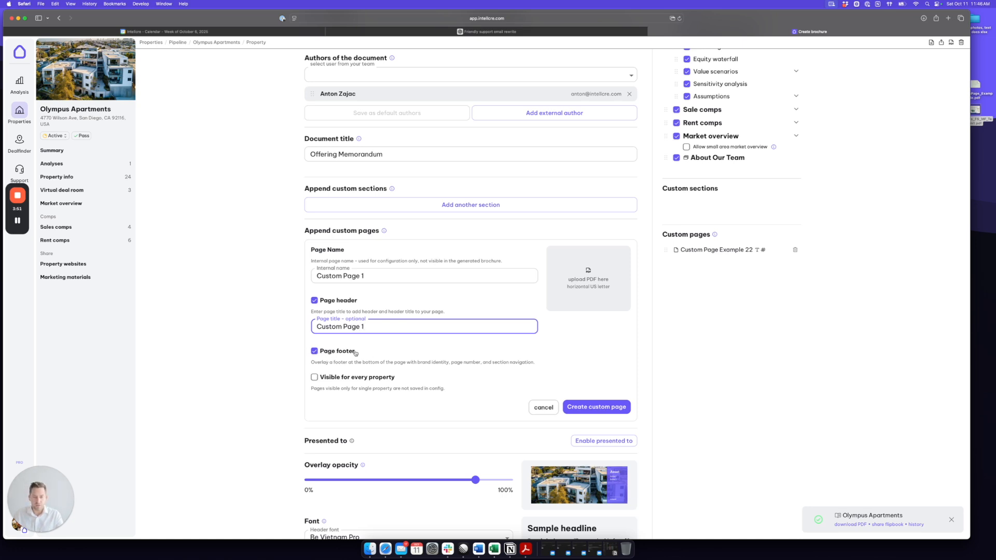
scroll(372, 354, down, 1)
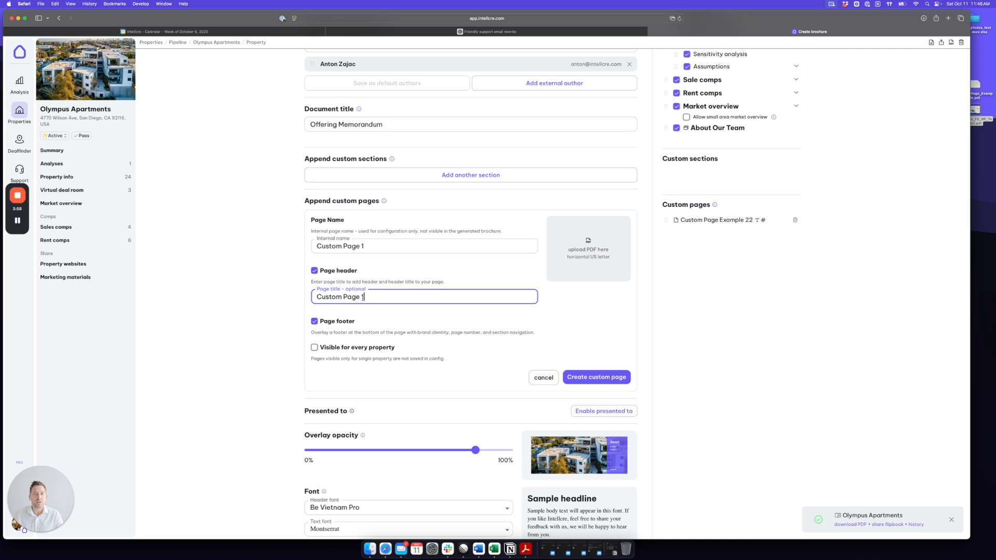
- Attach CustomPage_Example.pdf as the custom page file, checking its contents in Acrobat
drag(710, 204, 661, 205)
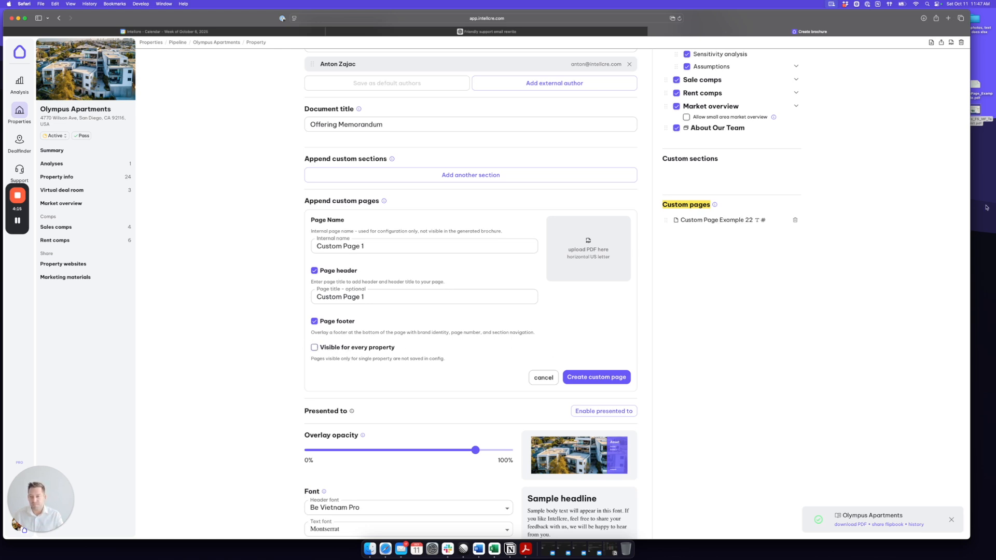
drag(985, 89, 586, 242)
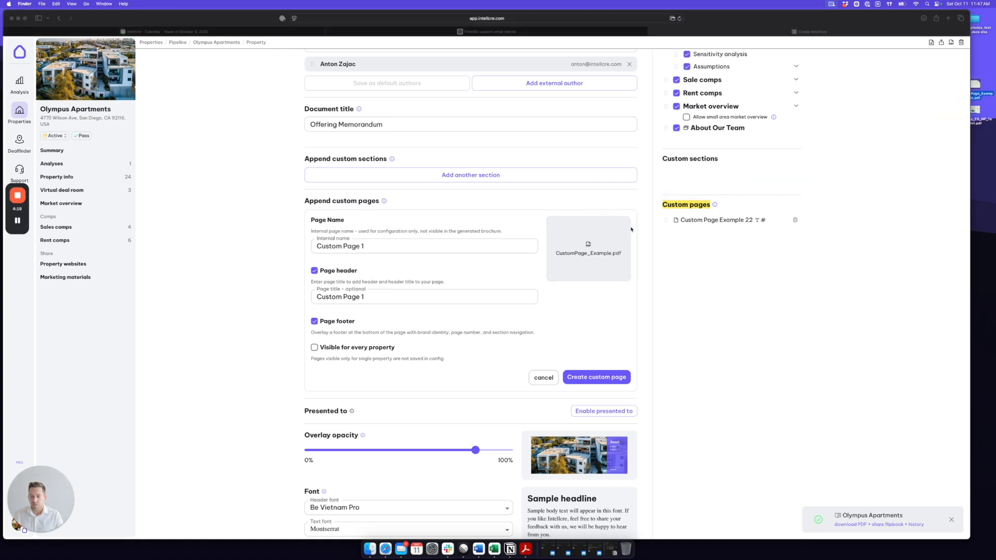
double_click(977, 86)
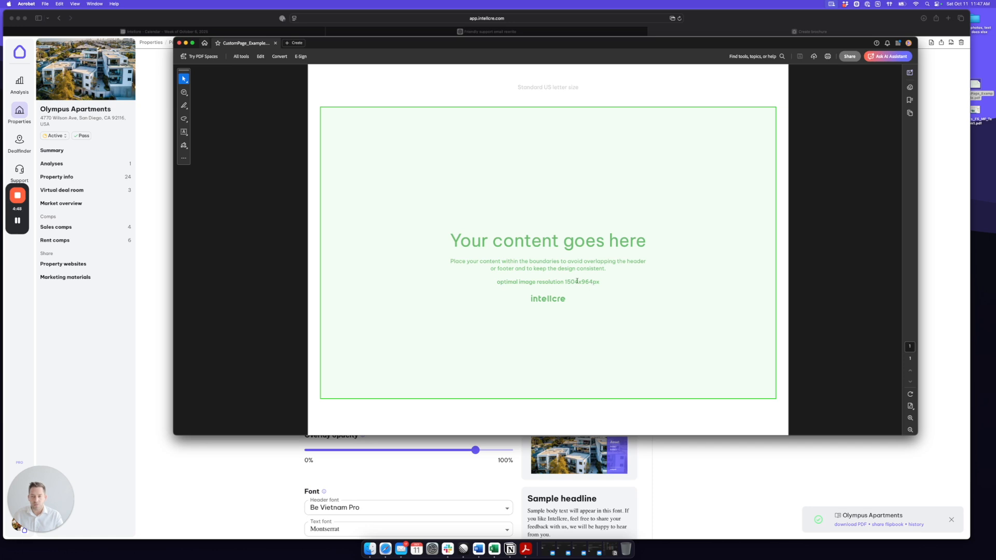
click(179, 43)
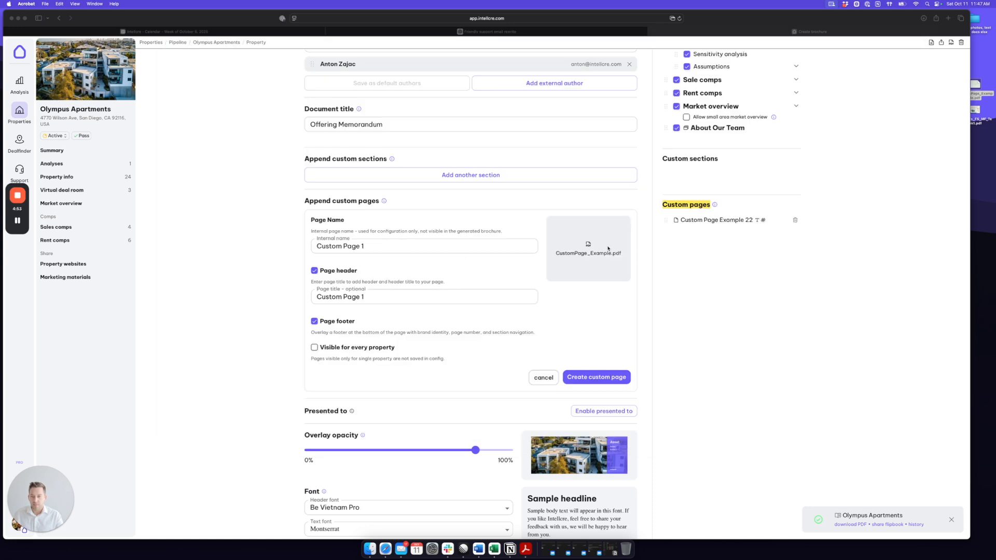
- Create Custom Page 1 and drag it into Financials just above Assumptions
click(593, 378)
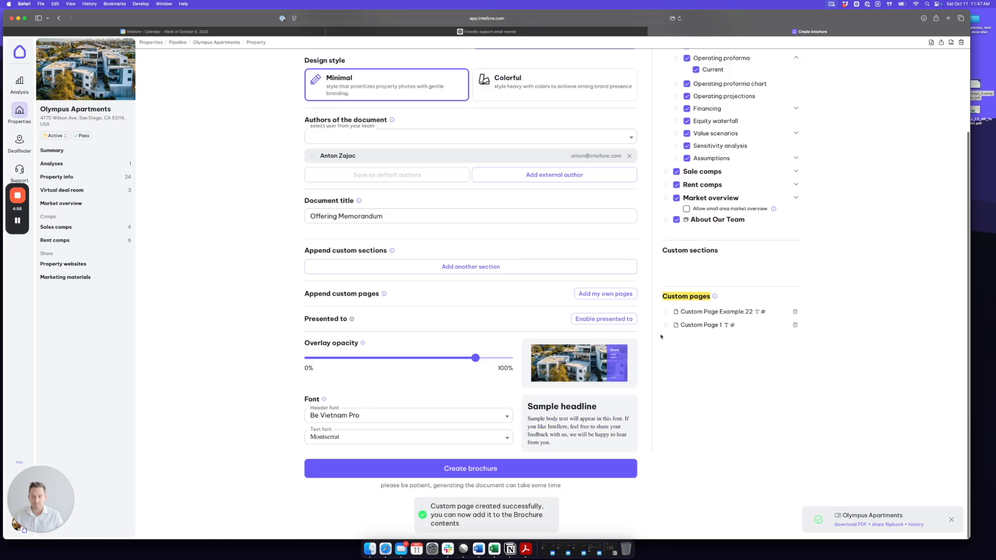
drag(722, 327, 681, 327)
scroll(695, 337, up, 2)
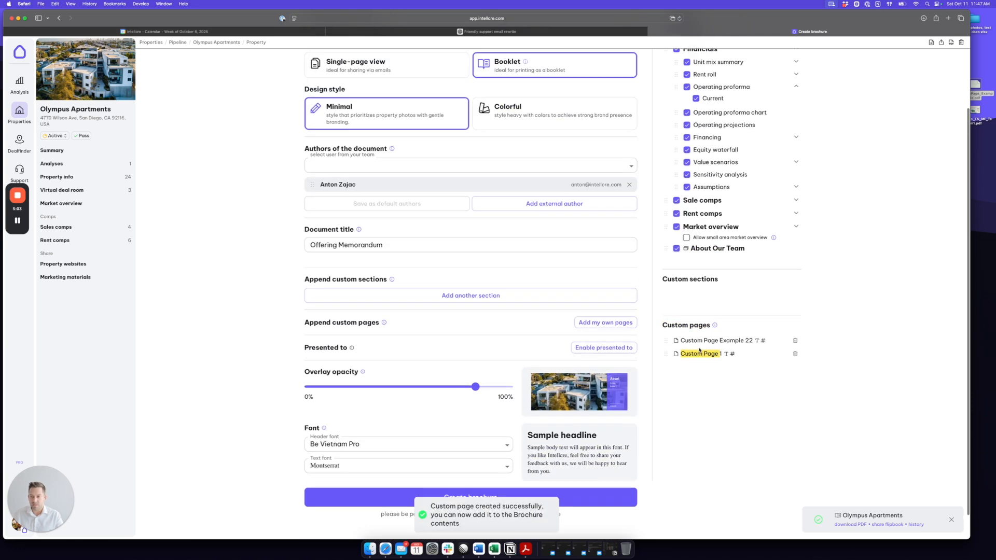
drag(680, 370, 675, 212)
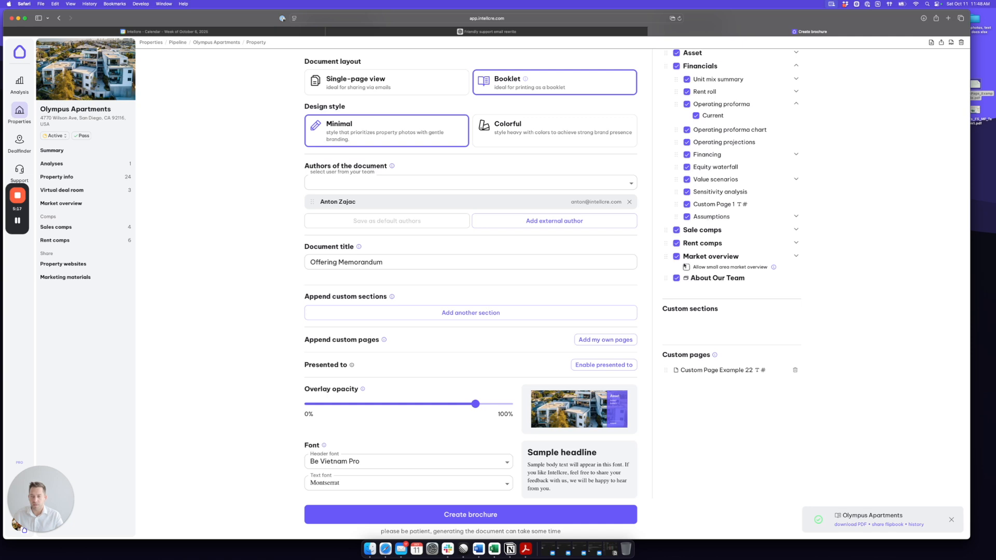
scroll(493, 470, down, 2)
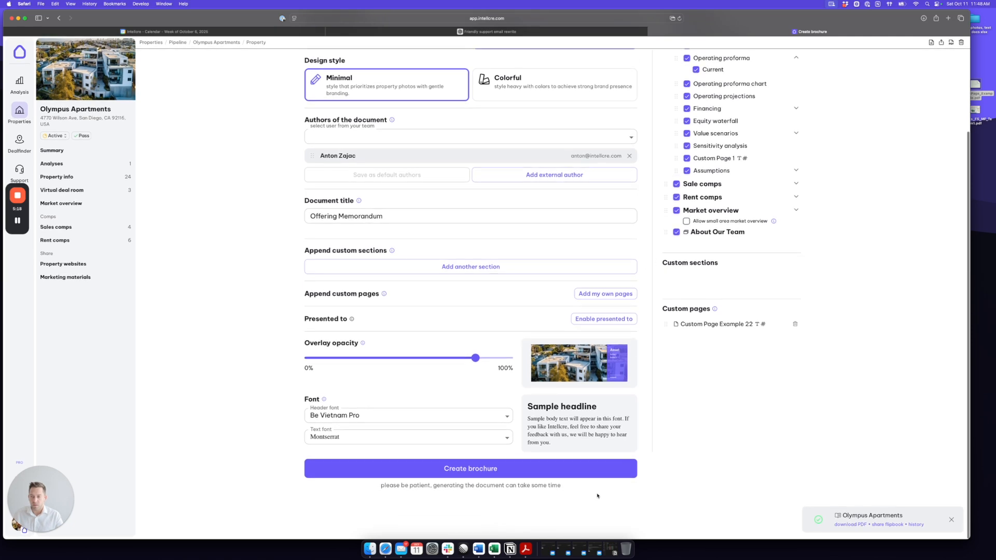
- Generate the booklet brochure and reopen CustomPage_Example.pdf in Acrobat for reference
click(477, 473)
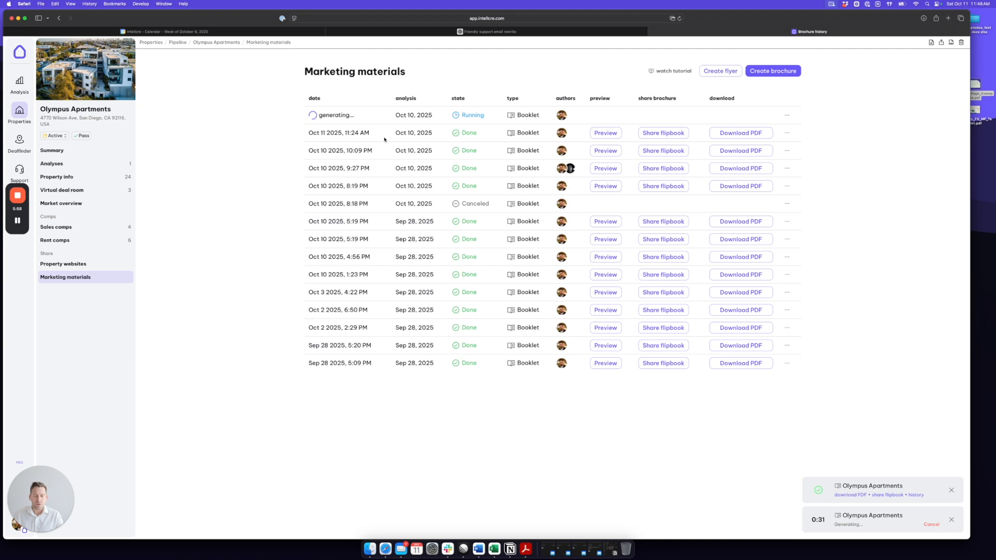
double_click(978, 96)
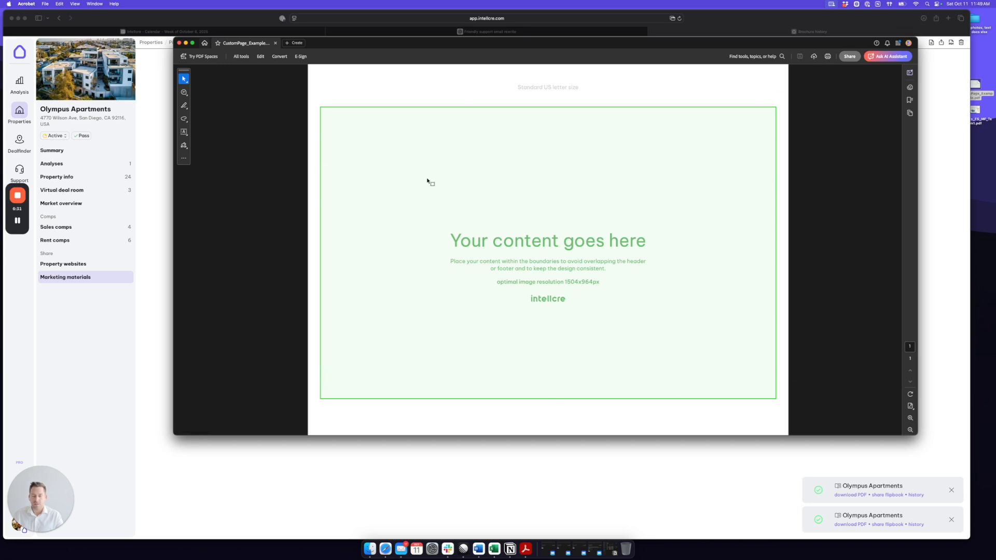
- Close Acrobat and open the newest brochure's flipbook preview in a new tab
click(231, 18)
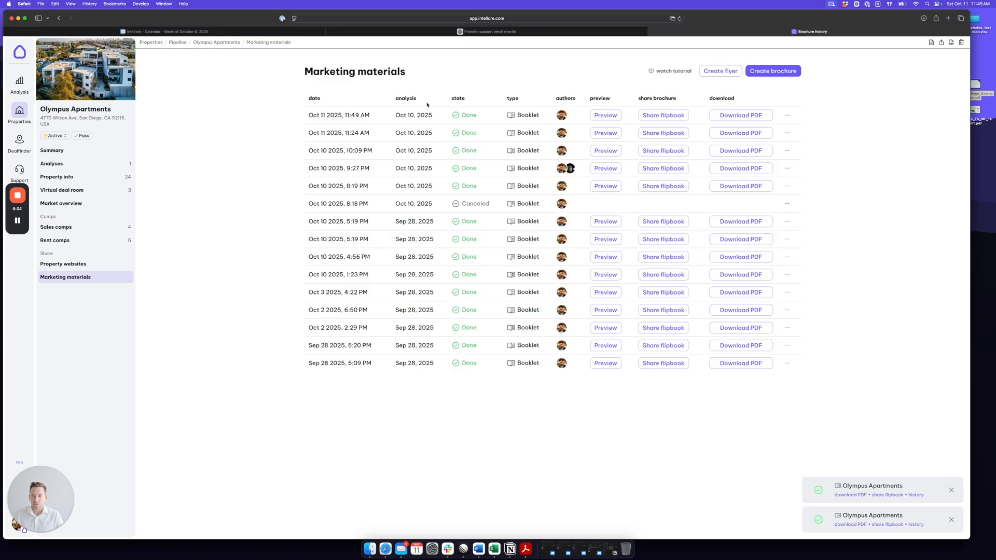
click(604, 116)
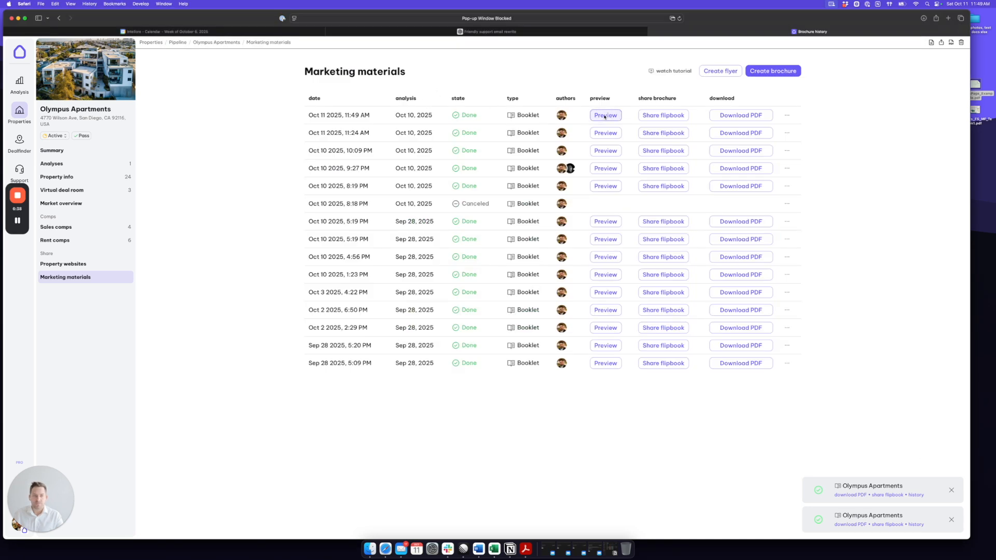
click(607, 117)
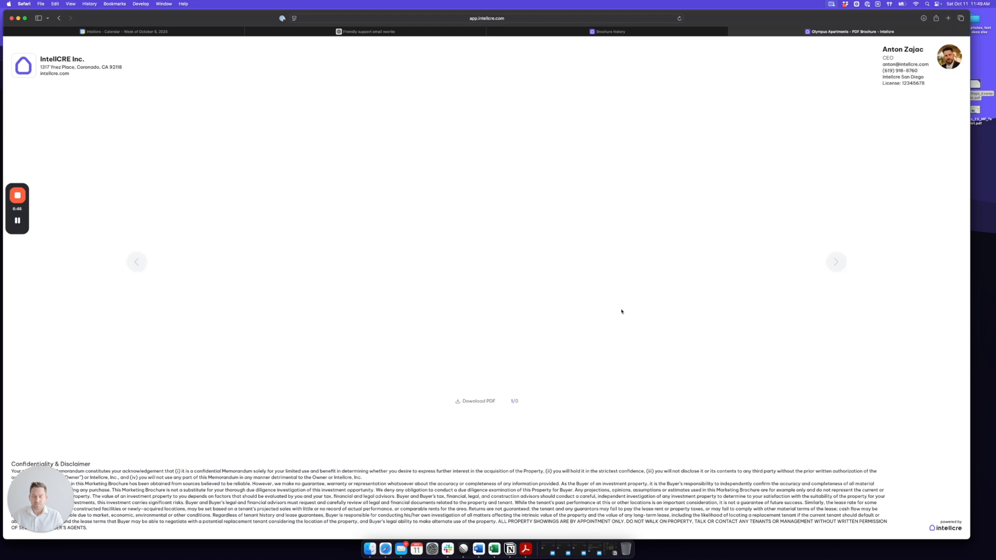
- Jump to Financials and page forward to the spread showing Custom Page 1
click(377, 401)
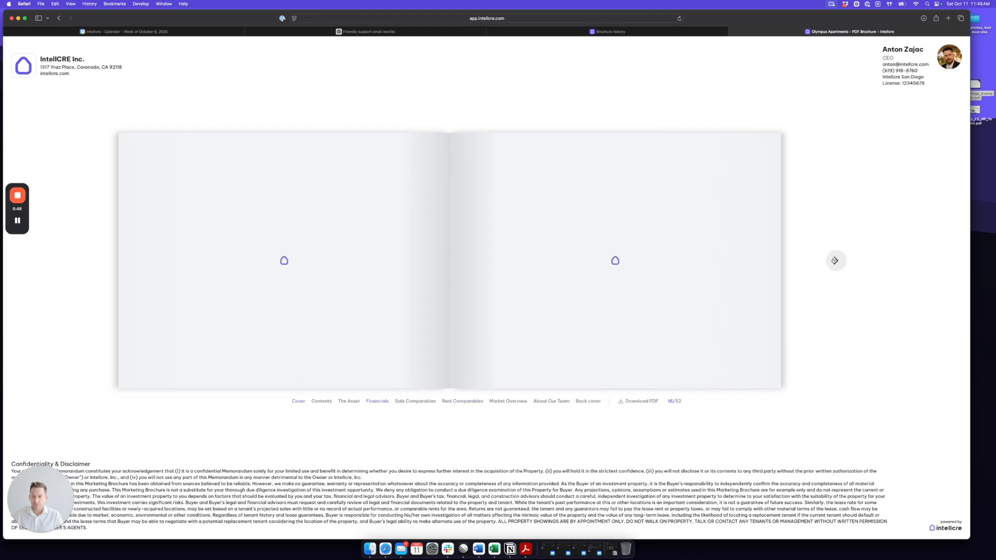
click(836, 261)
click(835, 260)
click(835, 261)
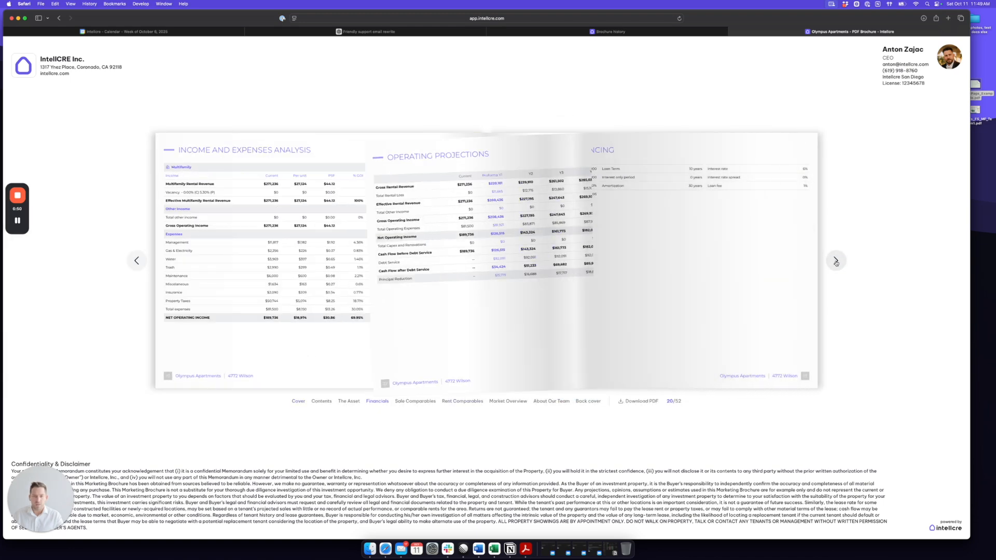
click(835, 261)
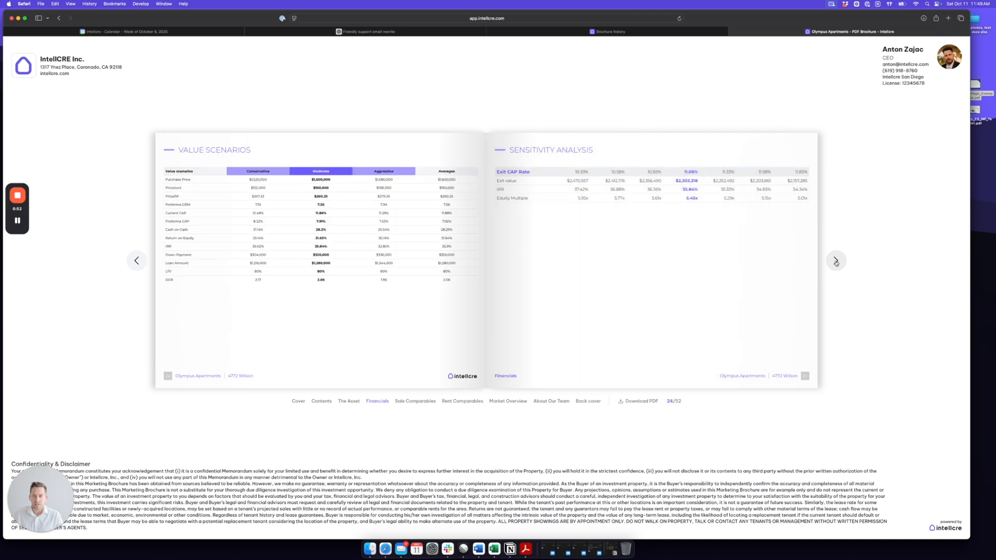
click(835, 261)
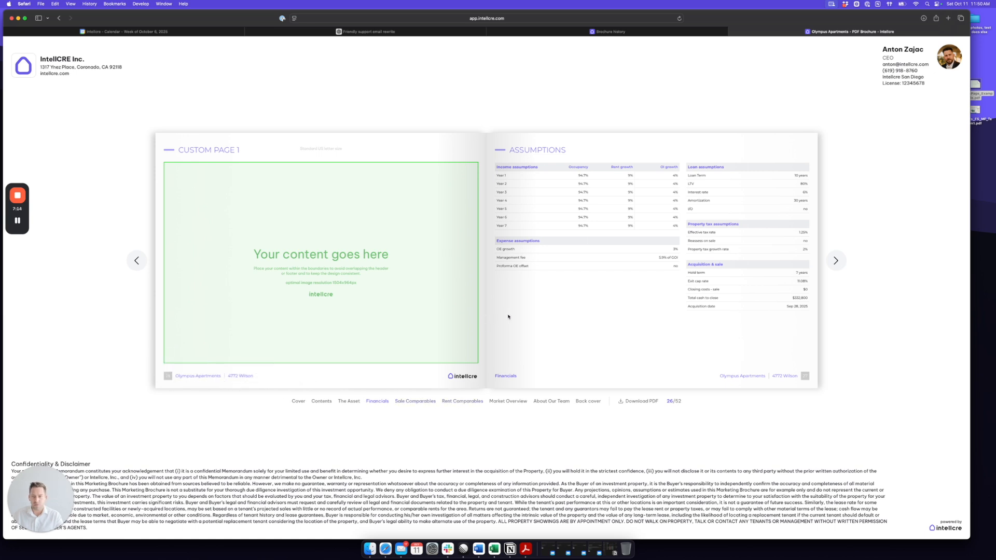
- Jump to Market Overview and step to the About Our Team divider on page 46/52
click(514, 401)
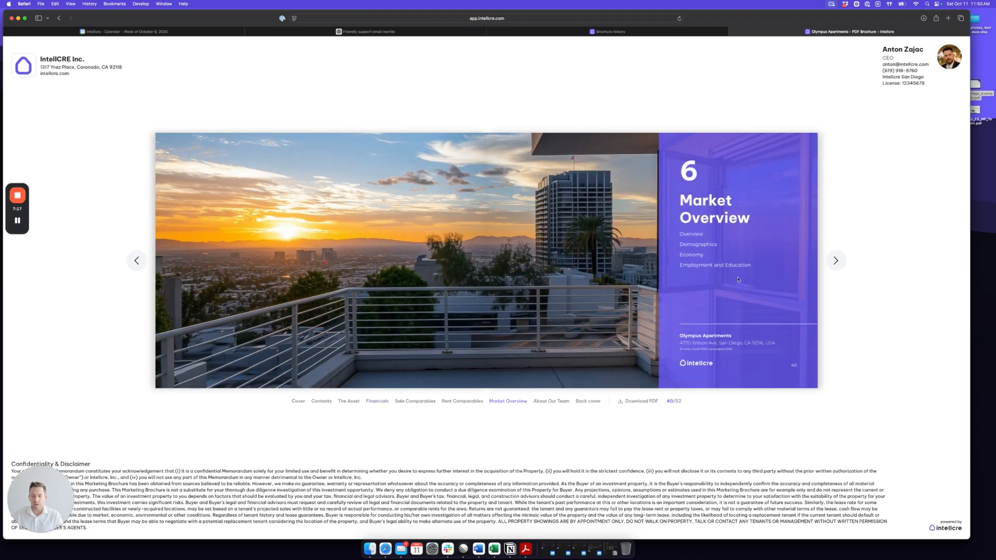
click(836, 260)
click(835, 261)
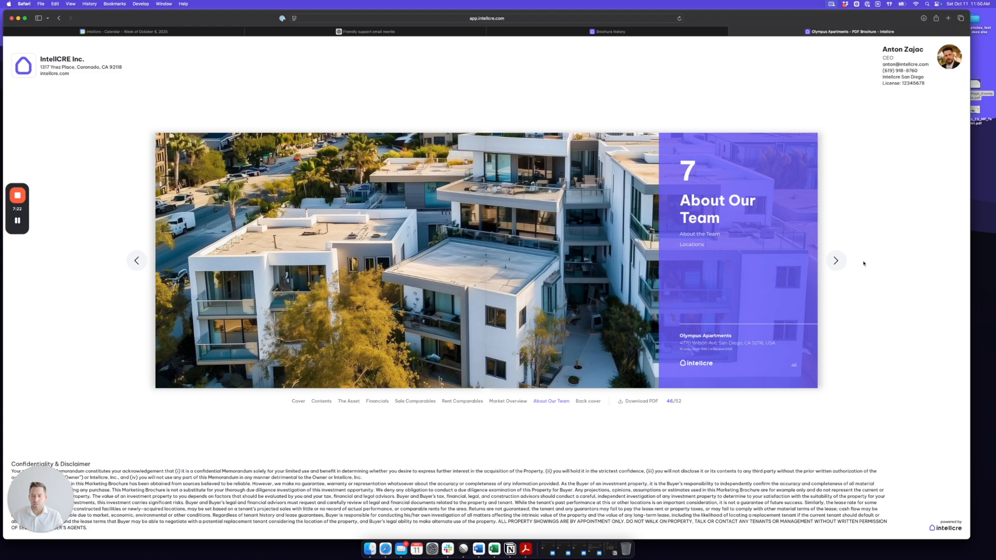
click(835, 261)
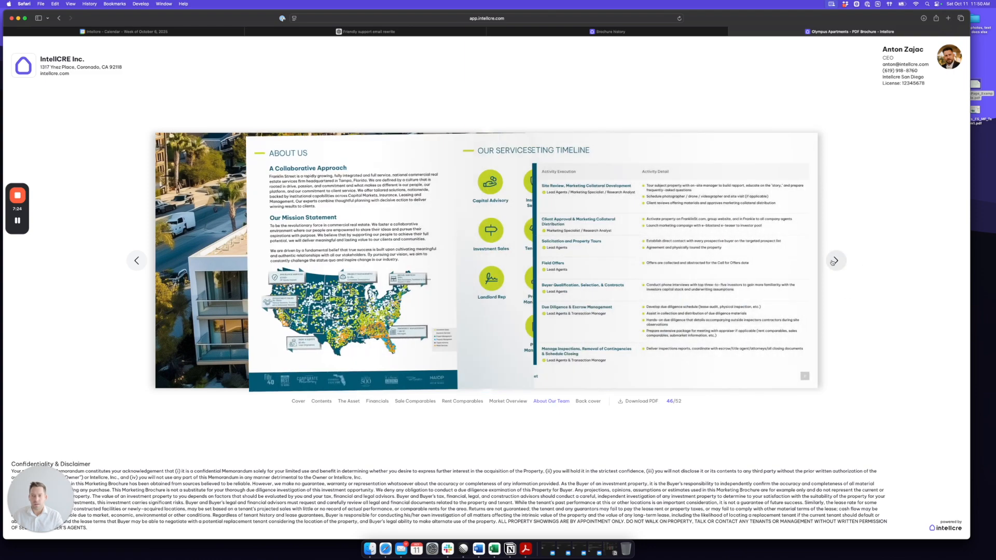
click(138, 262)
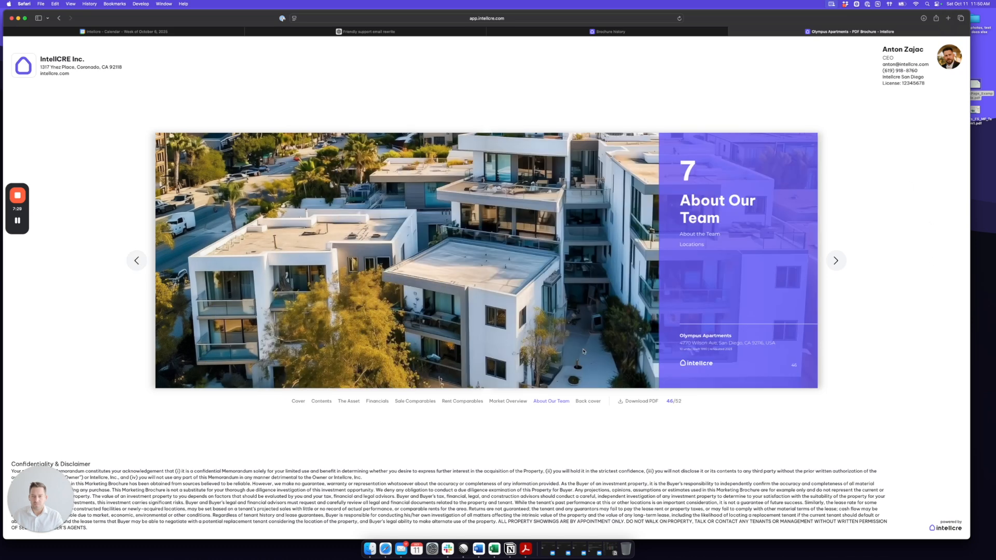